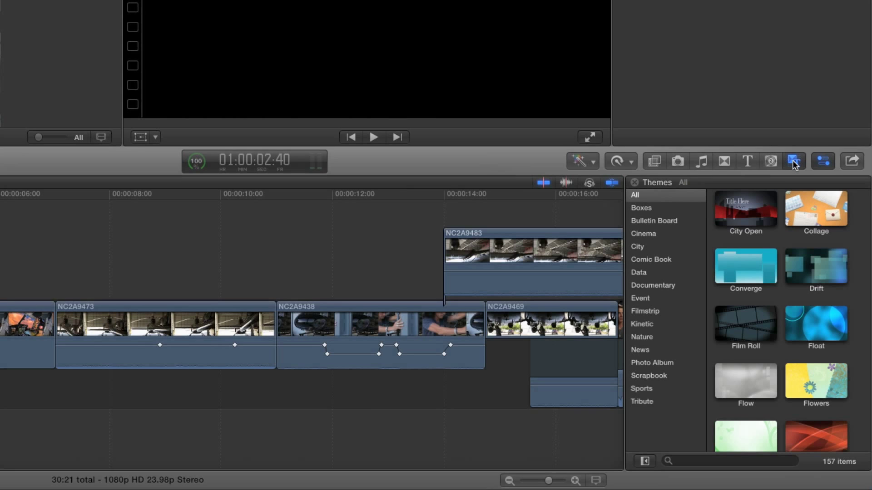
Filter the Themes browser to the Cinema category to reveal the Slide title
click(654, 237)
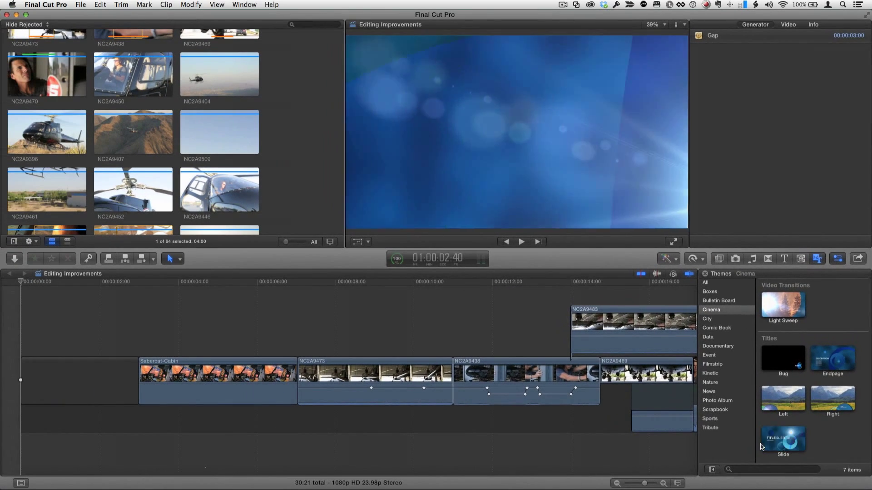
Connect the Cinema Slide title at the project start and play it back from the beginning
click(789, 443)
key(q)
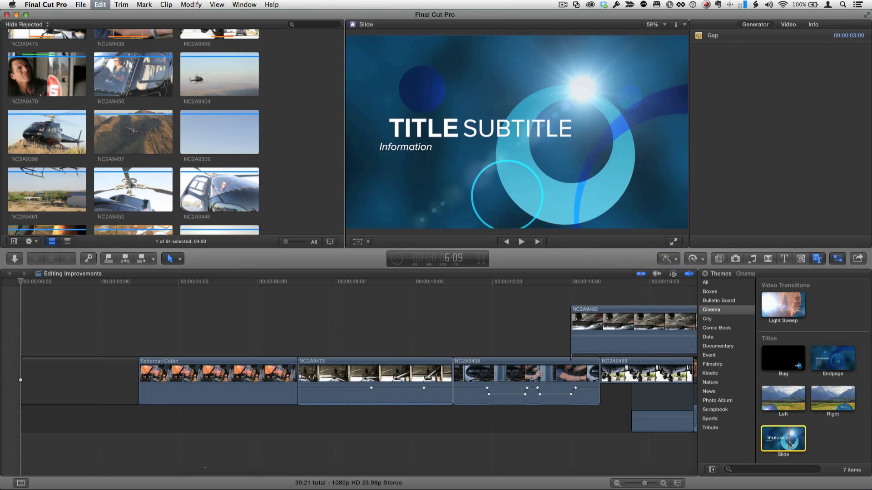
click(21, 283)
key(space)
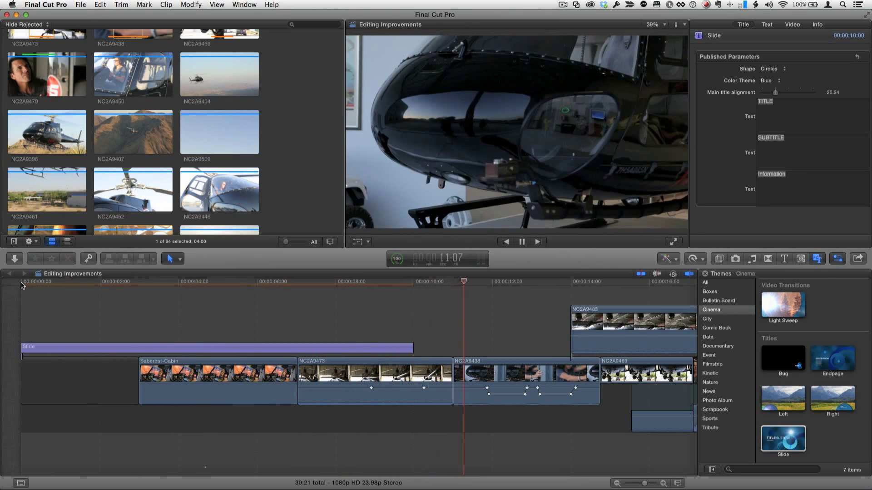
key(space)
Select the Slide title and change its shape to Squares, then to Triangles
click(251, 284)
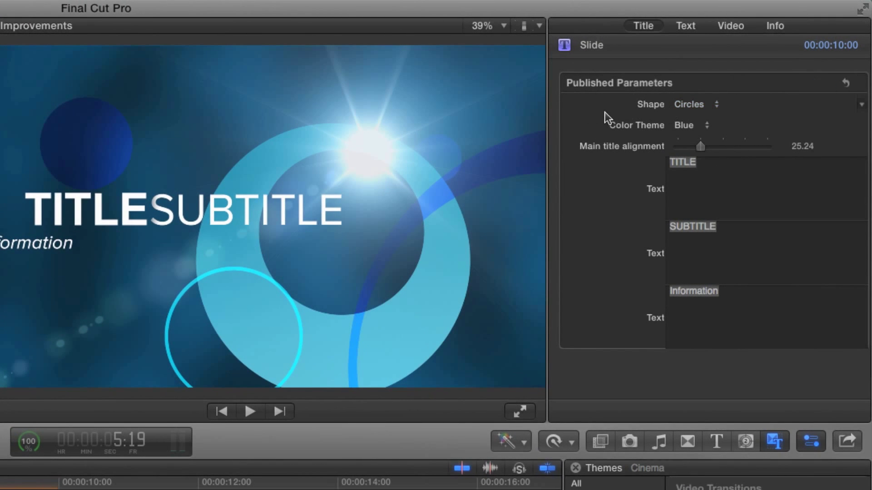
click(710, 104)
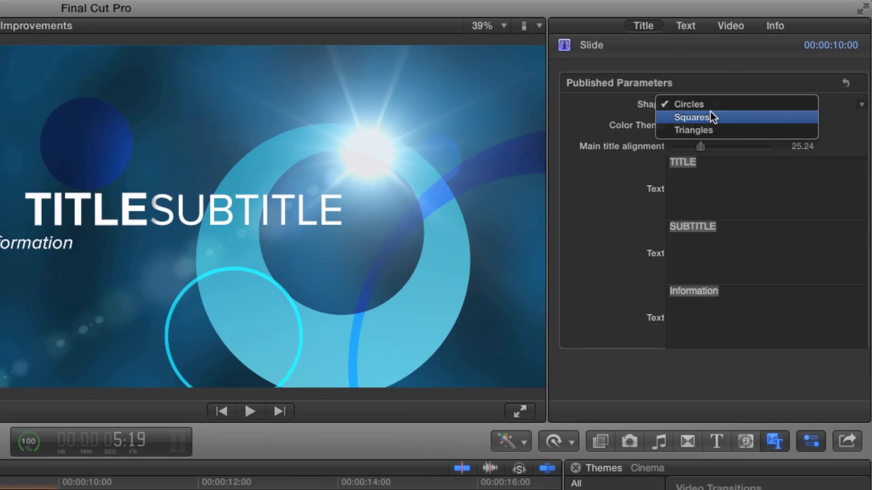
click(710, 112)
click(707, 104)
click(710, 117)
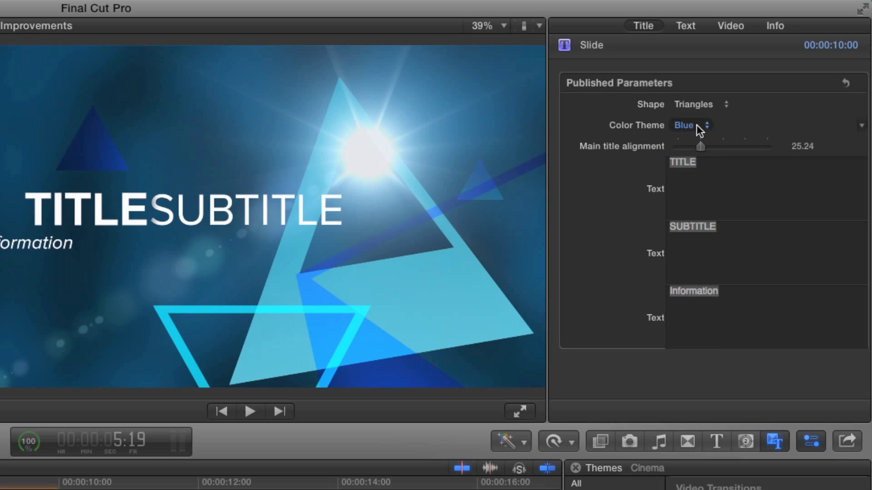
Try the Gold and Gray colour themes, then settle on Green
click(702, 125)
click(703, 138)
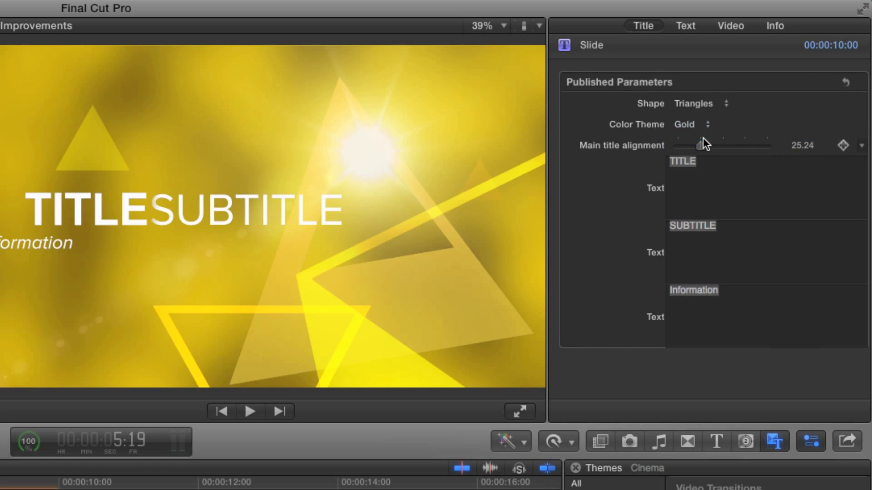
click(701, 126)
click(704, 140)
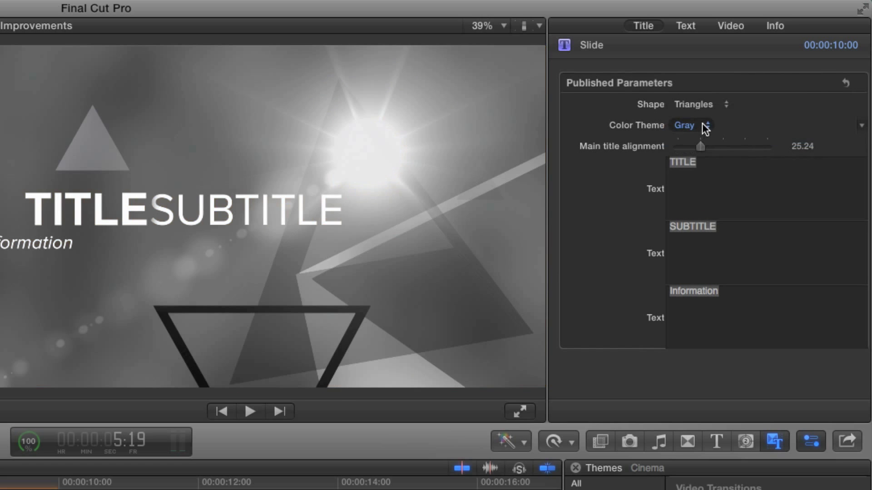
click(702, 124)
click(704, 138)
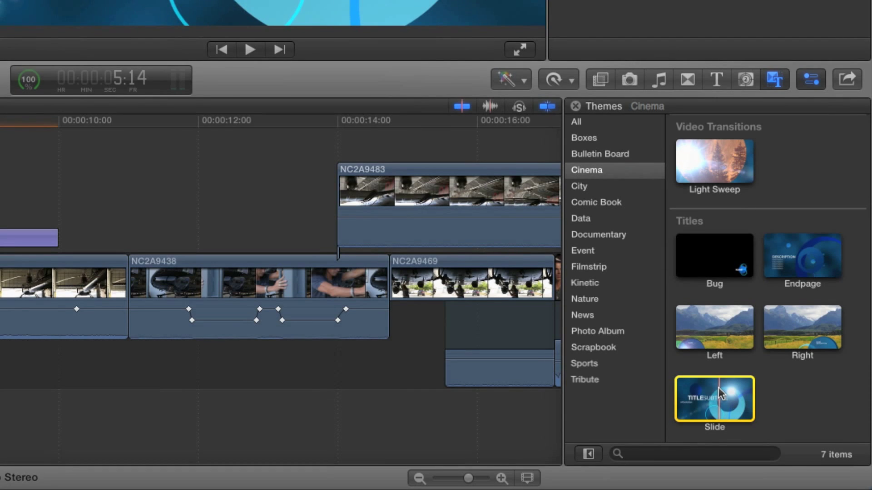
Open an editable copy of the Slide title template in Motion as Slide copy.moti
right_click(718, 388)
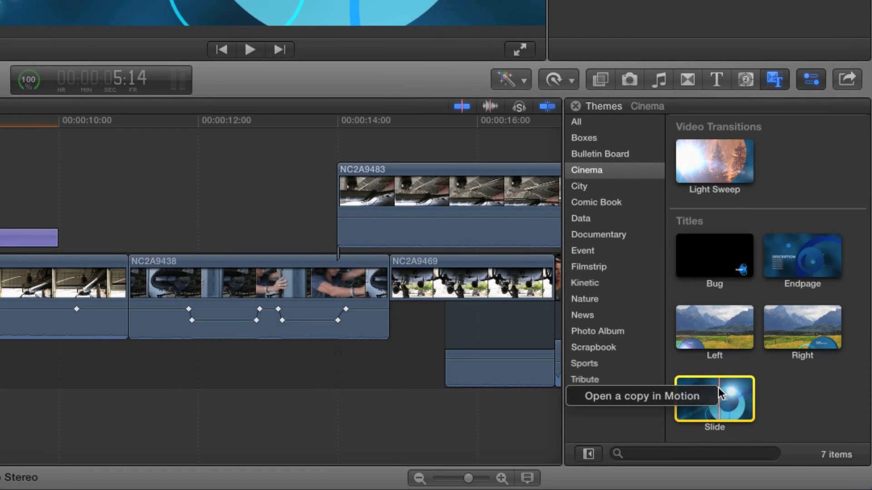
click(692, 396)
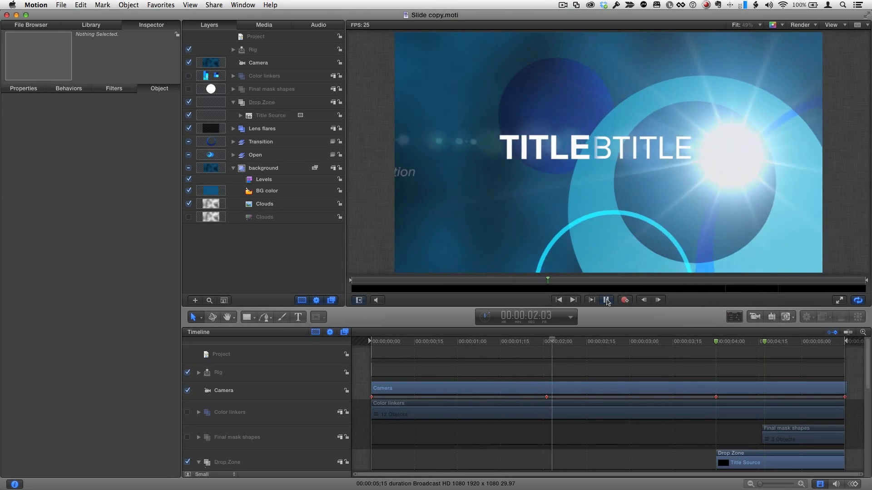
Stop playback, expand the Rig group and select its Color widget, currently set to Blue
click(607, 300)
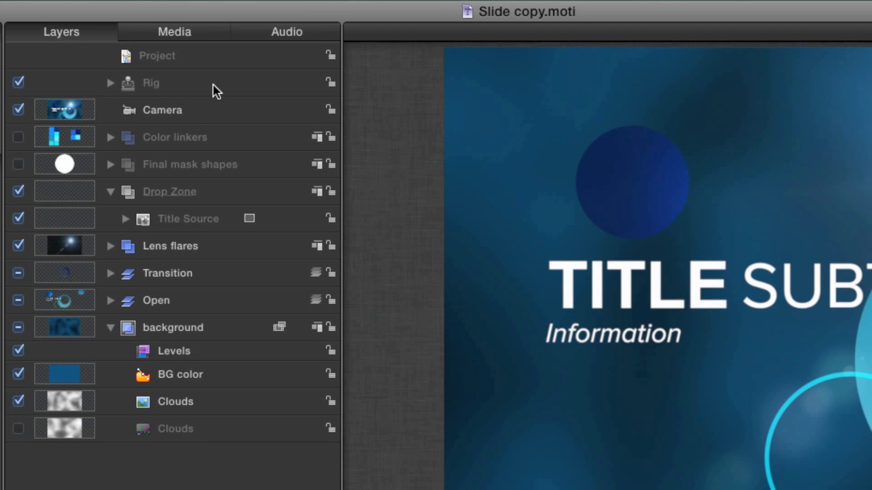
click(110, 84)
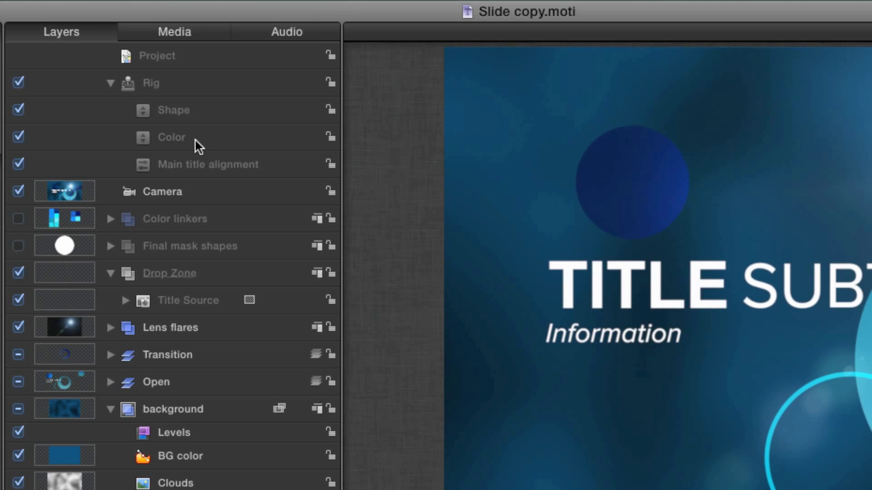
click(219, 147)
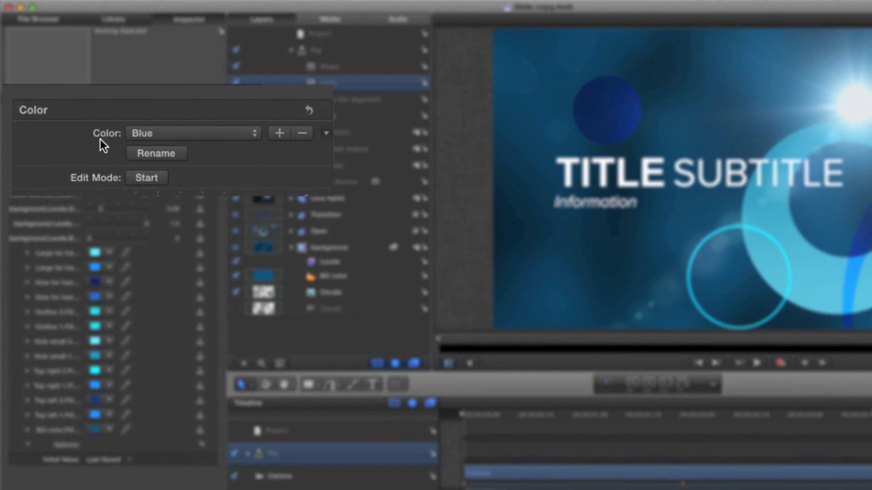
Load the Green colours and add a new colour snapshot named Red
click(235, 134)
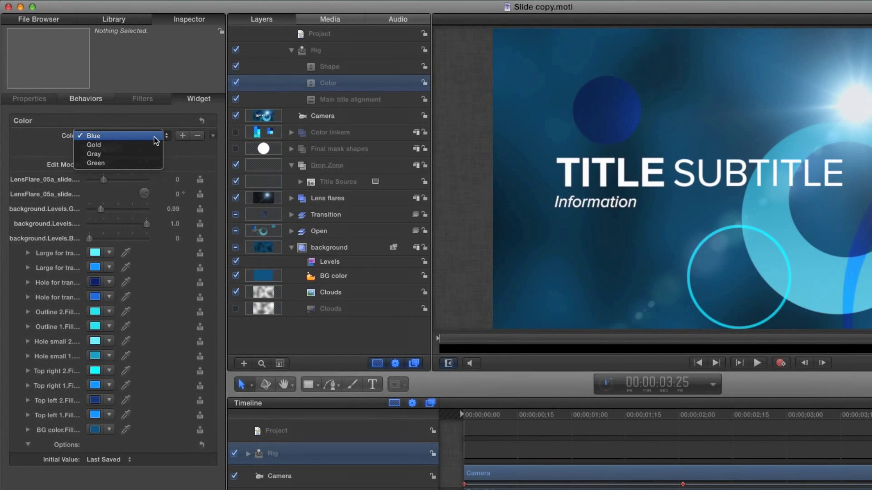
click(141, 163)
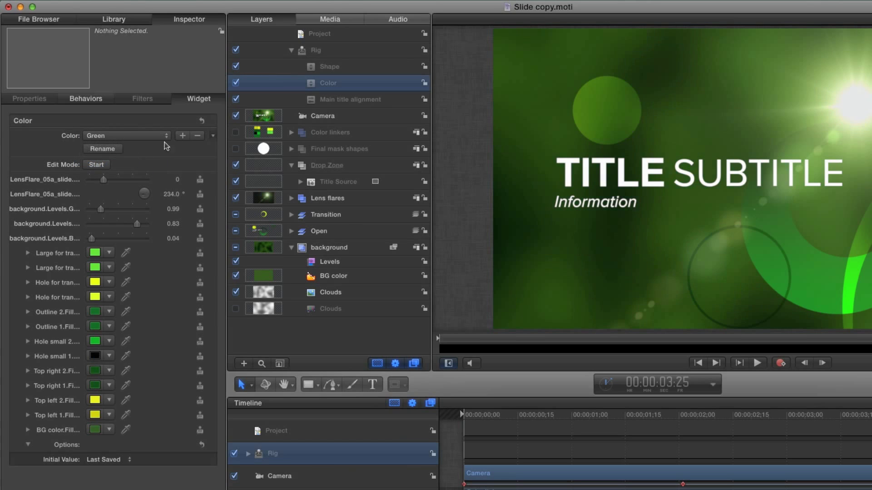
click(182, 136)
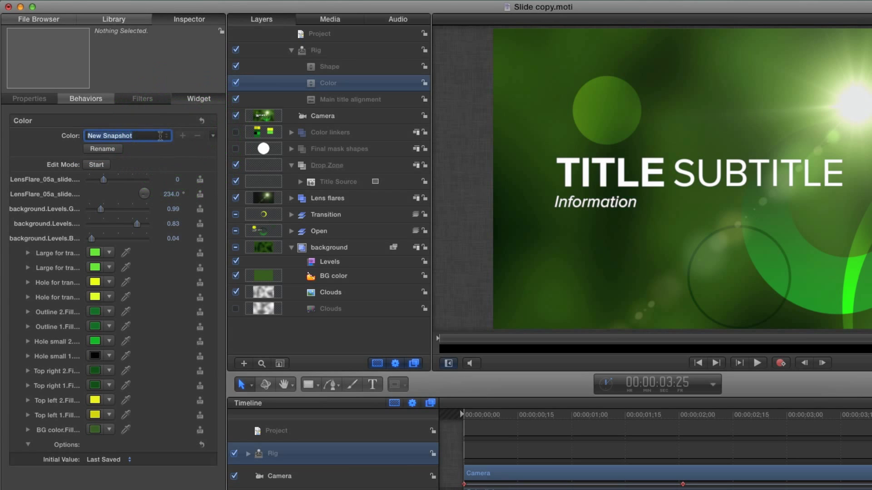
text(Red)
key(Return)
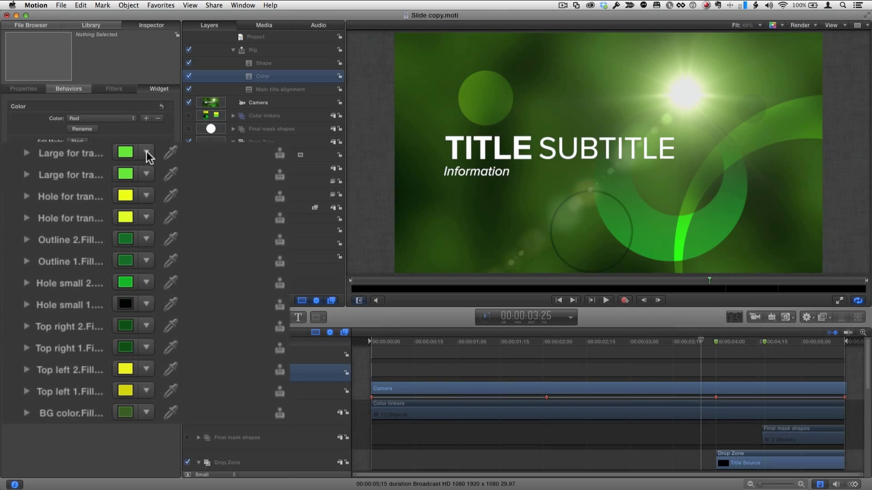
Recolour the Red snapshot: red large shapes, dark red-brown outlines, salmon-red hole, yellow-orange outline fill
click(147, 151)
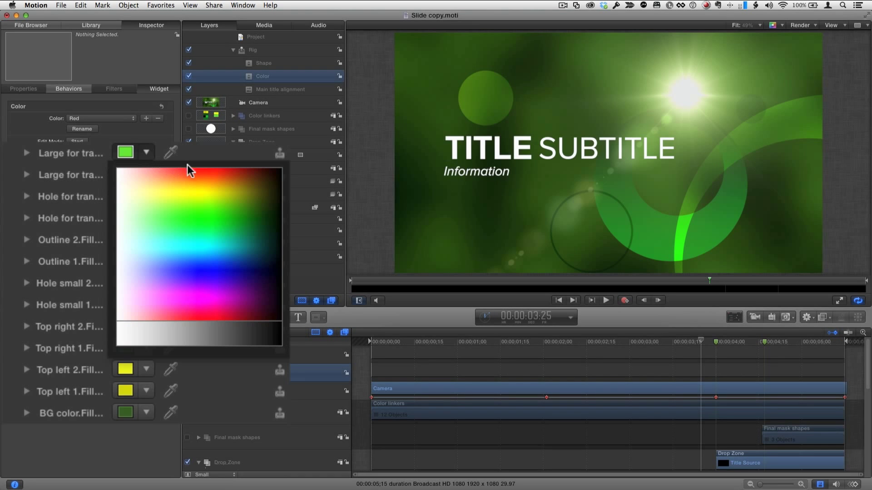
click(199, 171)
drag(125, 152, 129, 287)
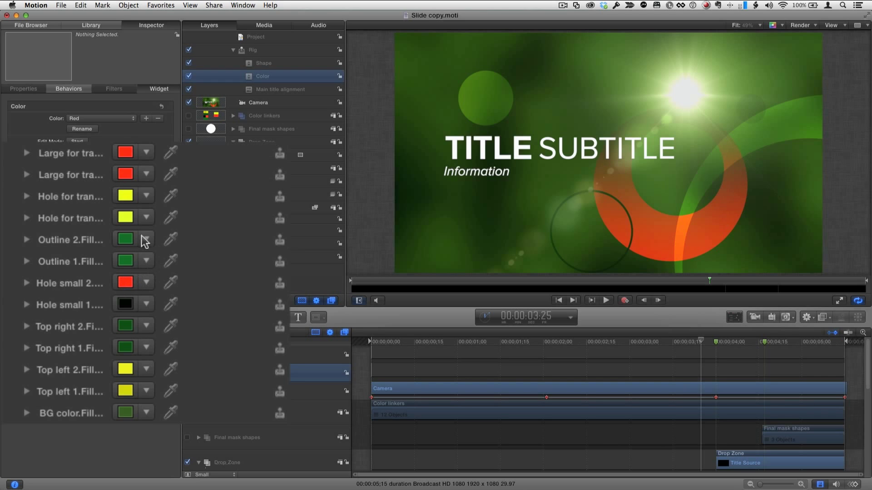
click(146, 245)
drag(222, 261, 241, 268)
drag(125, 239, 124, 414)
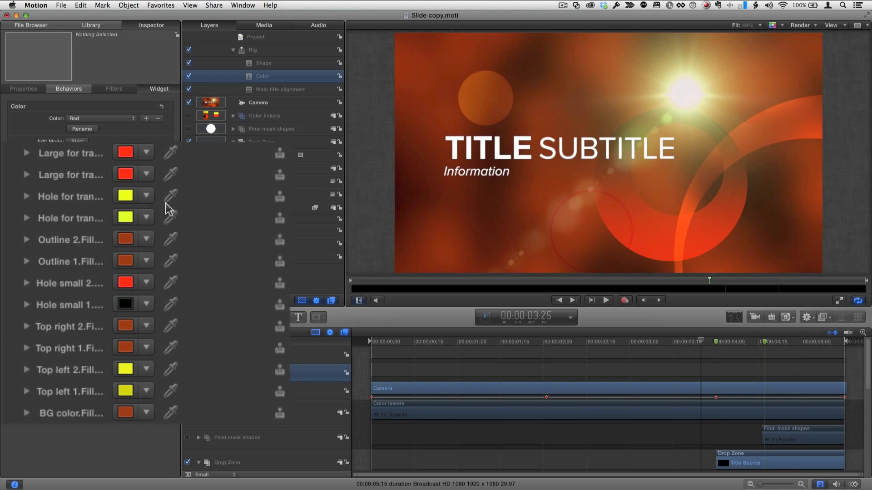
drag(146, 195, 184, 237)
drag(147, 260, 195, 296)
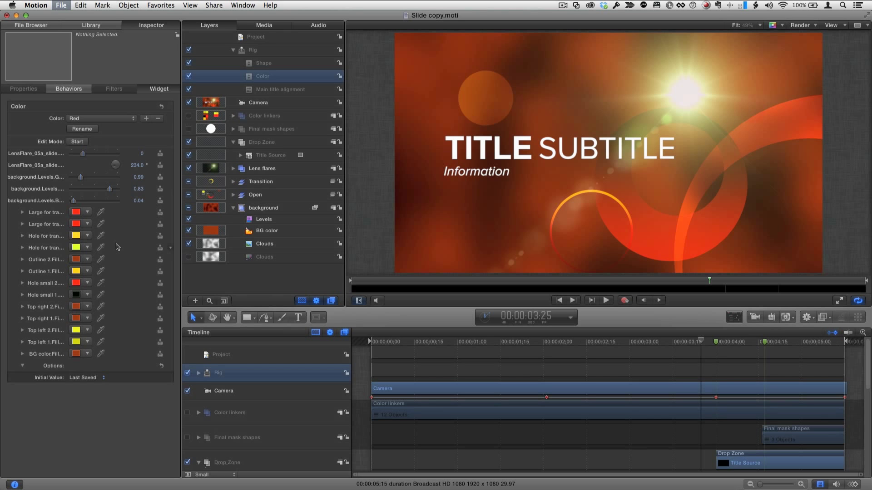
Save the edited Slide copy.moti title in Motion
key(shift+k)
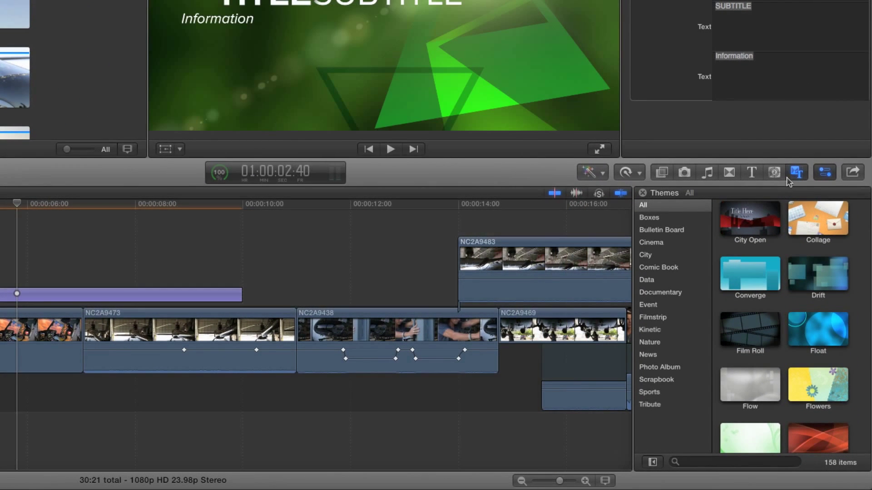
Refresh the Cinema themes via Boxes so the new Slide copy title appears among 8 items
click(663, 219)
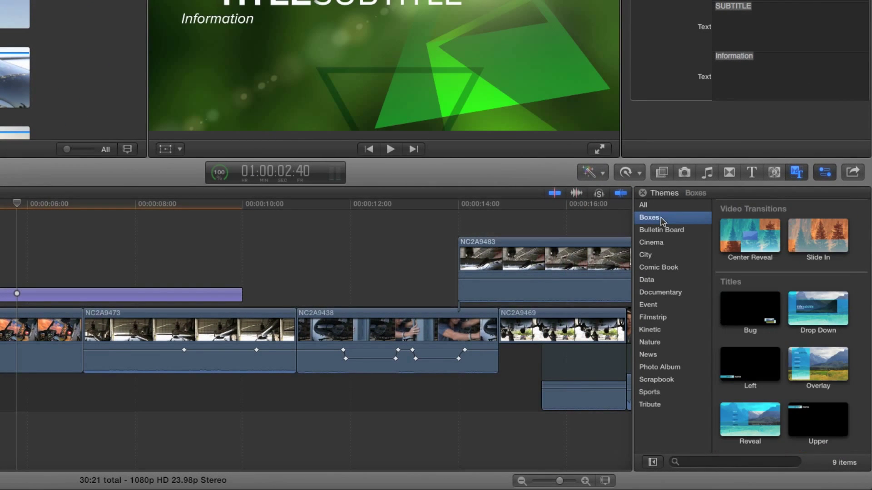
click(664, 244)
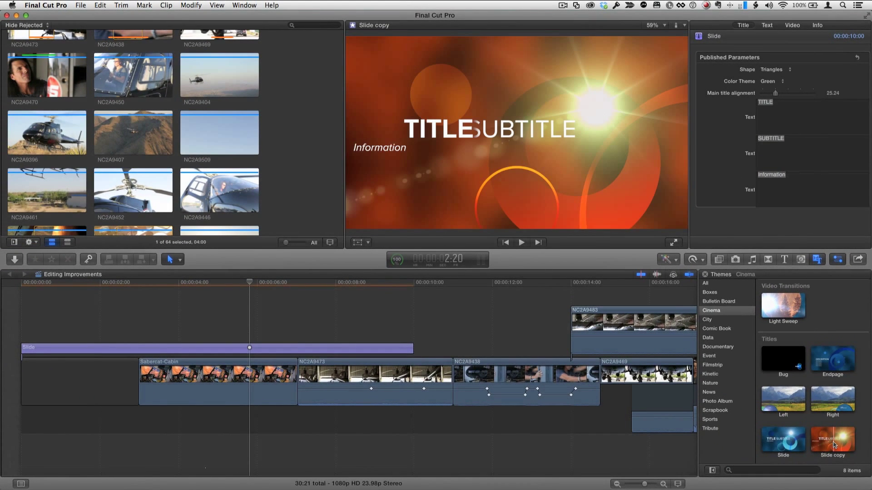
Replace the timeline's Slide title from its start with Slide copy, then jump back to preview it
drag(833, 445, 191, 350)
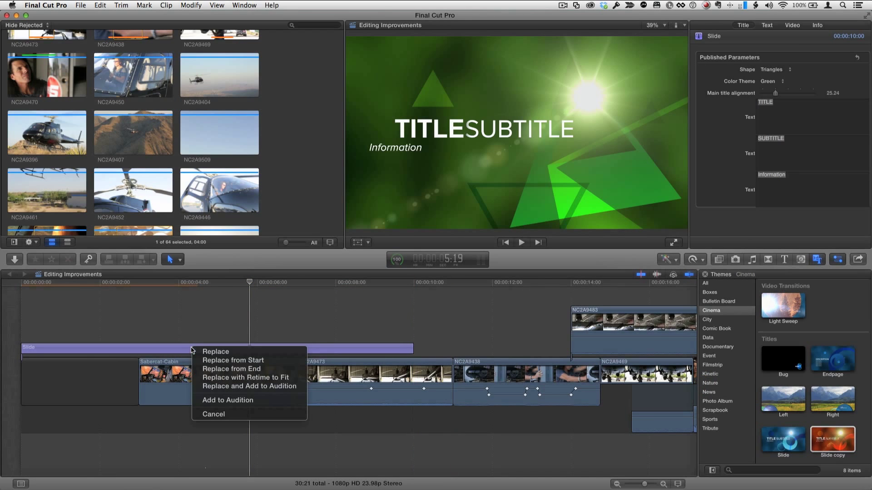
click(221, 360)
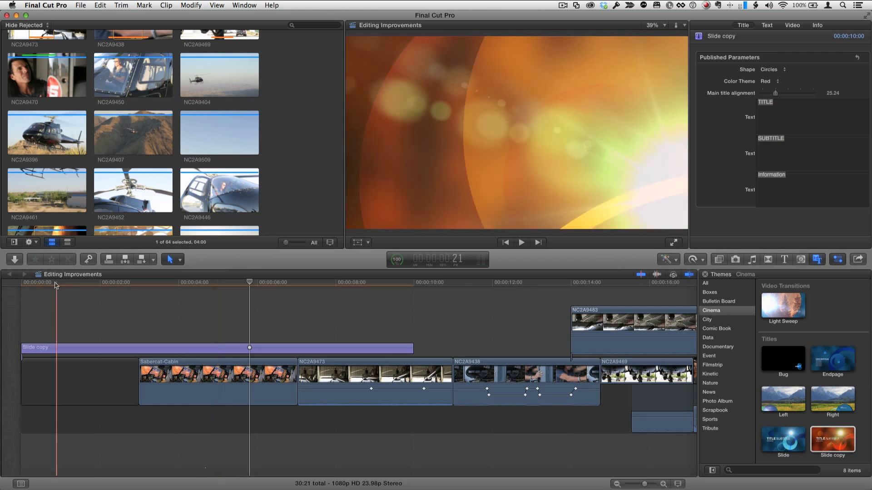
click(36, 283)
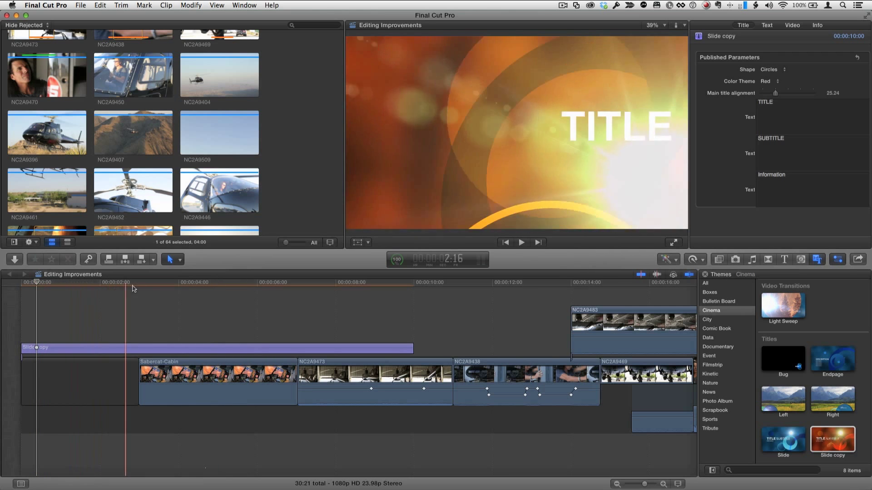